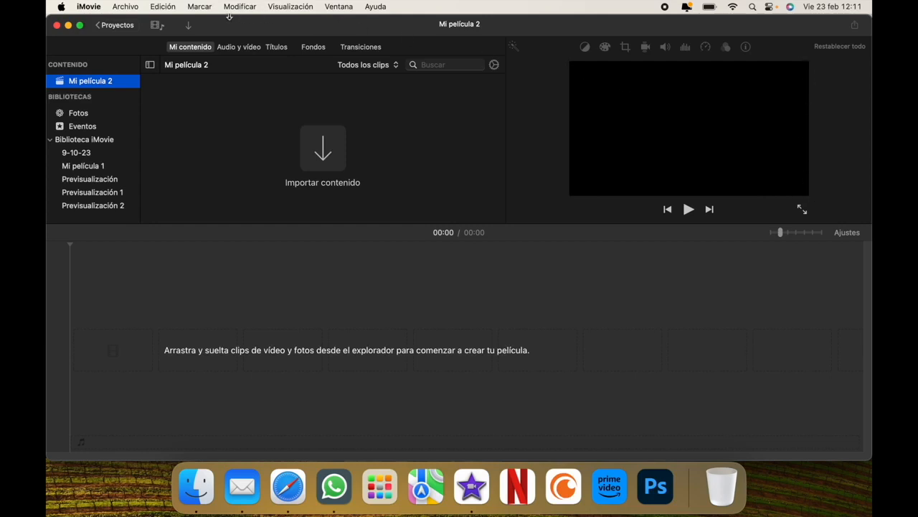
Import "Como cerrar un juego de PS5 sin apagar la consola.mp4" and IMG_4014.MOV from the desktop into the Mi película 2 project
{"action": "left_click", "coordinate": [429, 129]}
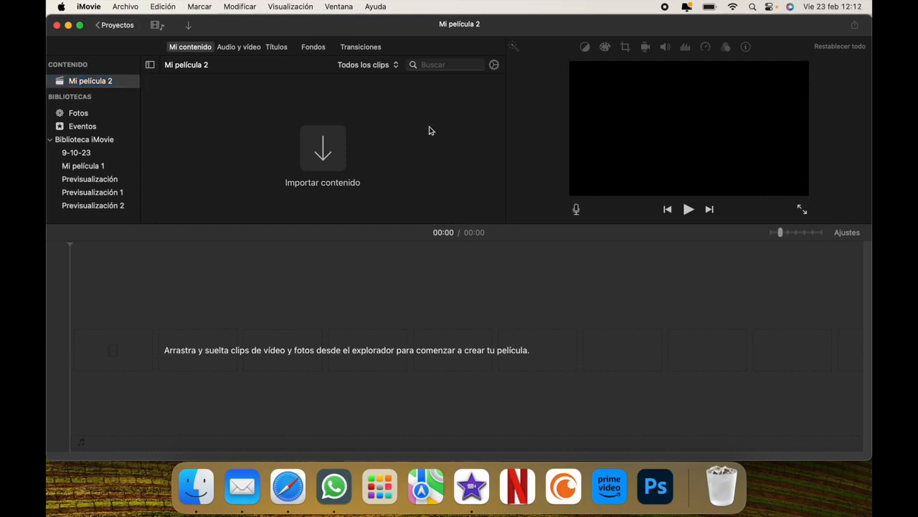
{"action": "left_click", "coordinate": [326, 153]}
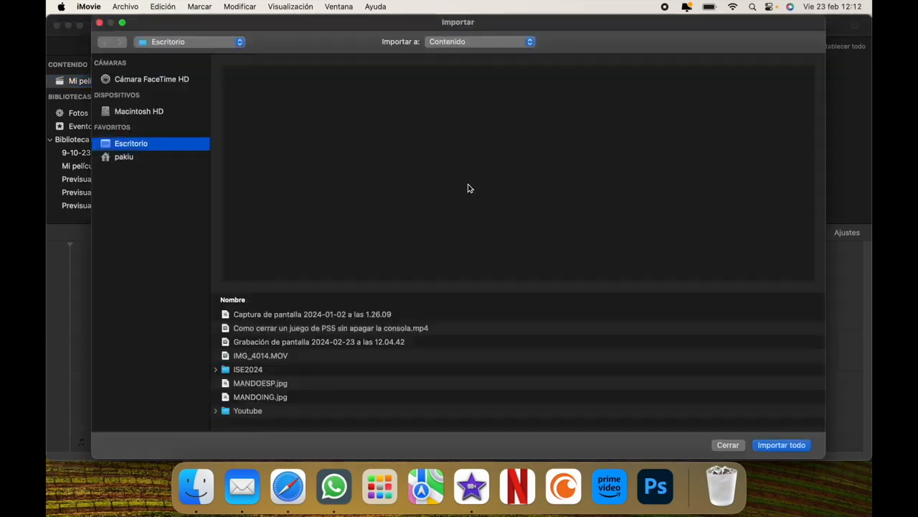
{"action": "left_click", "coordinate": [335, 330]}
{"action": "left_click", "coordinate": [332, 355], "text": "super"}
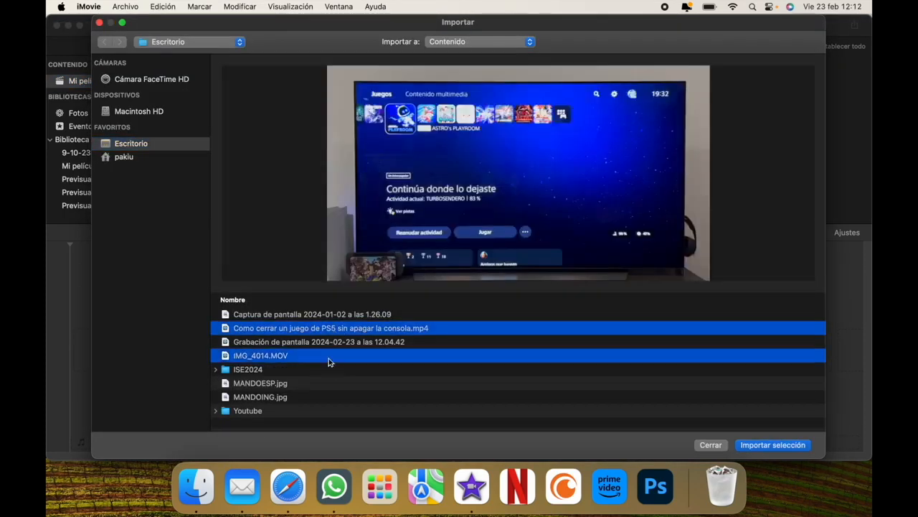
{"action": "left_click", "coordinate": [751, 446]}
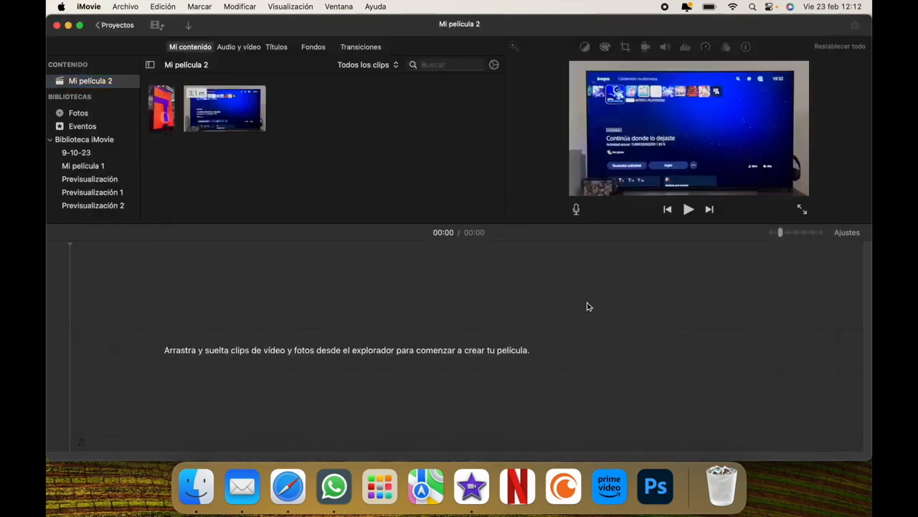
Add the horizontal PS5 clip to the empty timeline of Mi película 2 and delete it again
{"action": "left_click_drag", "start_coordinate": [250, 114], "coordinate": [246, 337]}
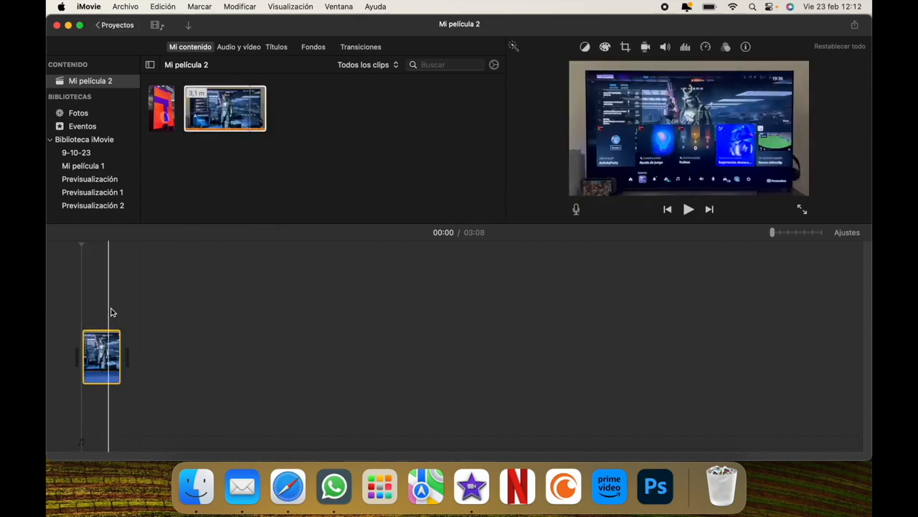
{"action": "key", "text": "BackSpace"}
Add the vertical IMG_4014.MOV clip to the timeline and rotate it 90° counterclockwise
{"action": "left_click", "coordinate": [165, 94]}
{"action": "left_click_drag", "start_coordinate": [165, 93], "coordinate": [149, 345]}
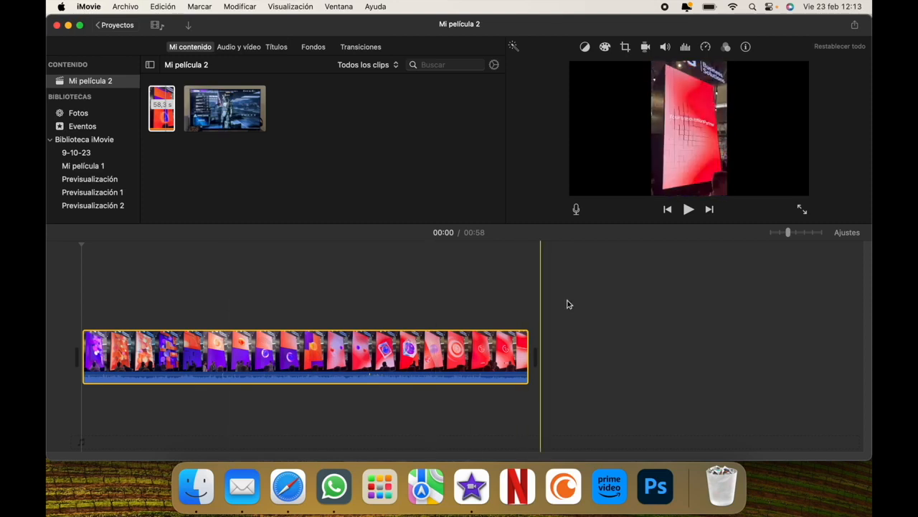
{"action": "left_click", "coordinate": [428, 323]}
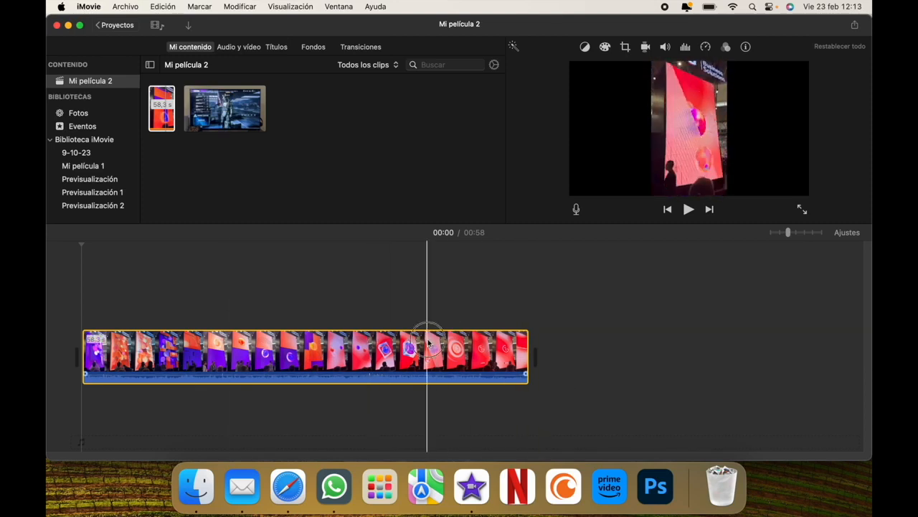
{"action": "left_click", "coordinate": [625, 47]}
{"action": "left_click", "coordinate": [750, 68]}
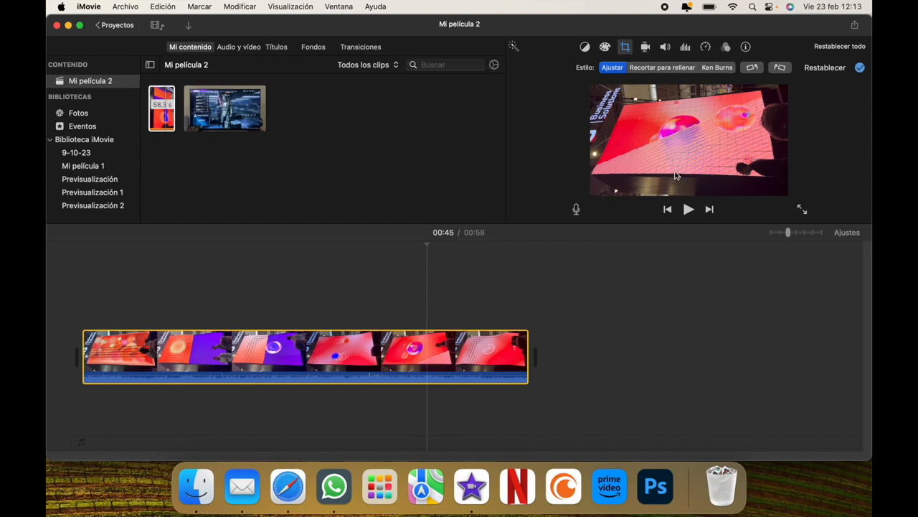
Place the "Gradación - Negro" title above the rotated clip near the 20-second mark and select it
{"action": "left_click", "coordinate": [284, 50]}
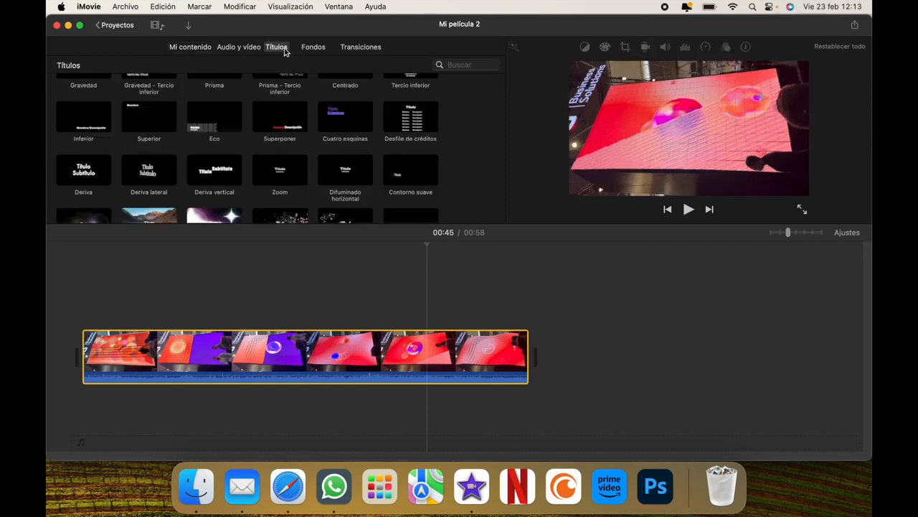
{"action": "scroll", "coordinate": [348, 139], "scroll_direction": "down", "scroll_amount": 5}
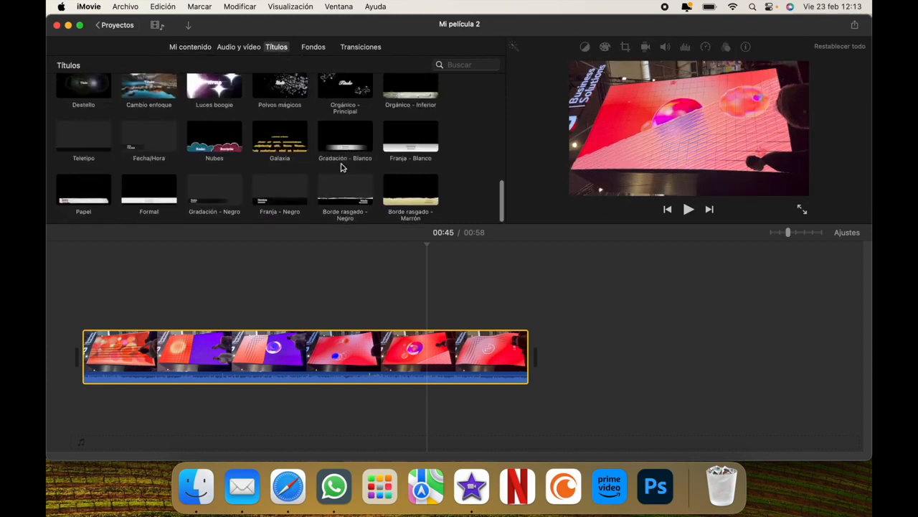
{"action": "left_click", "coordinate": [220, 197]}
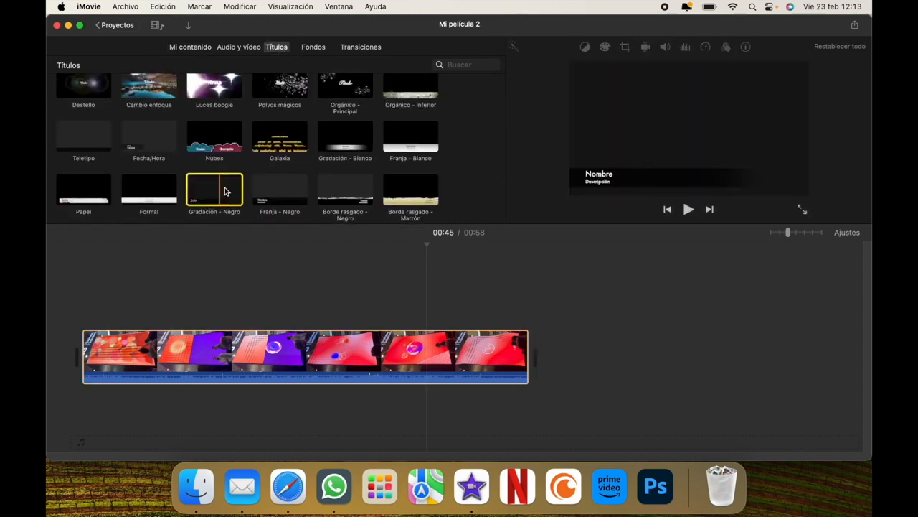
{"action": "left_click", "coordinate": [207, 192]}
{"action": "left_click_drag", "start_coordinate": [207, 192], "coordinate": [224, 287]}
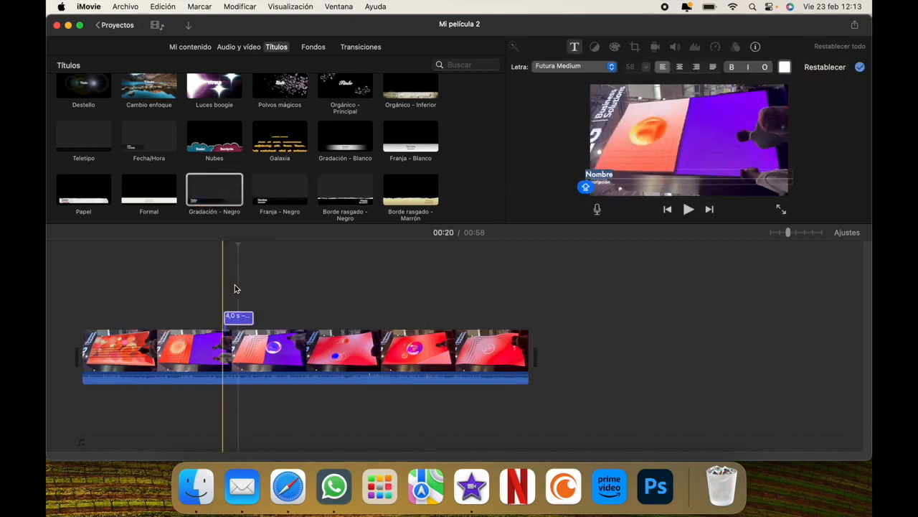
{"action": "left_click", "coordinate": [244, 320]}
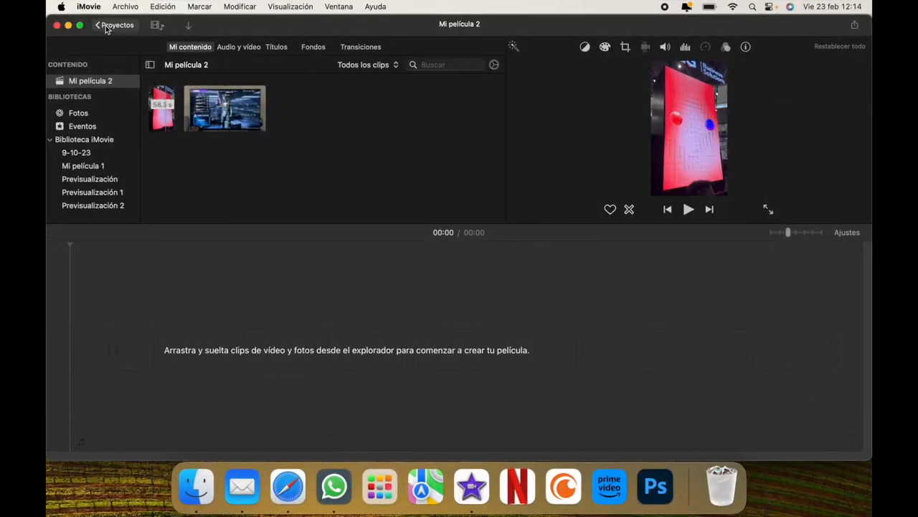
Return to the project overview, keeping the name Mi película 2, and delete that project
{"action": "left_click", "coordinate": [108, 25]}
{"action": "left_click", "coordinate": [550, 250]}
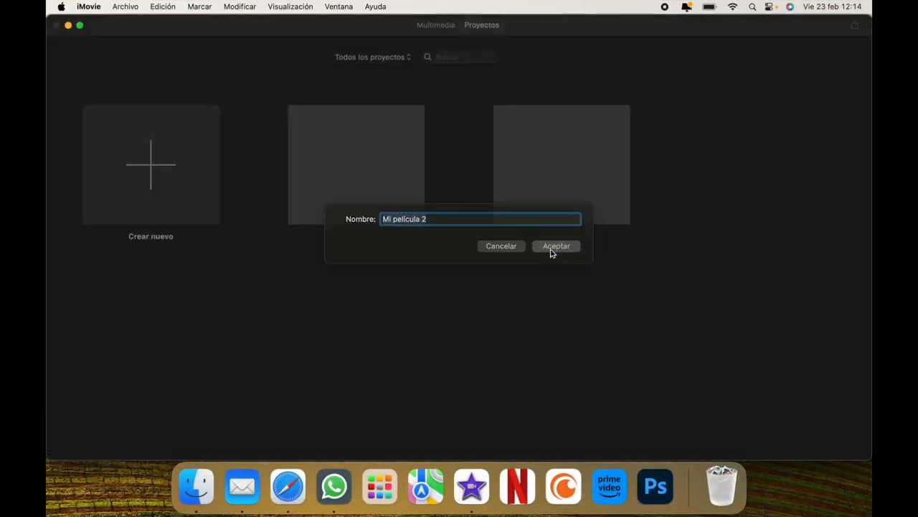
{"action": "left_click", "coordinate": [390, 236]}
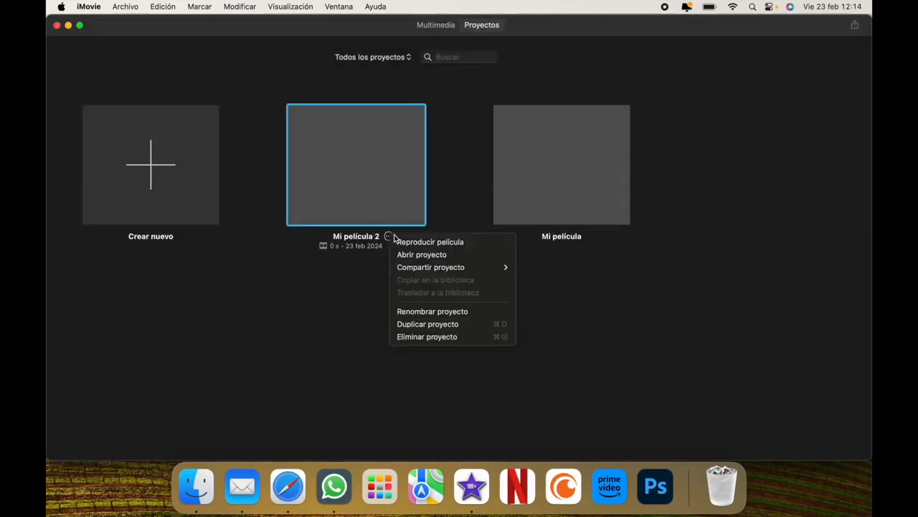
{"action": "left_click", "coordinate": [448, 336]}
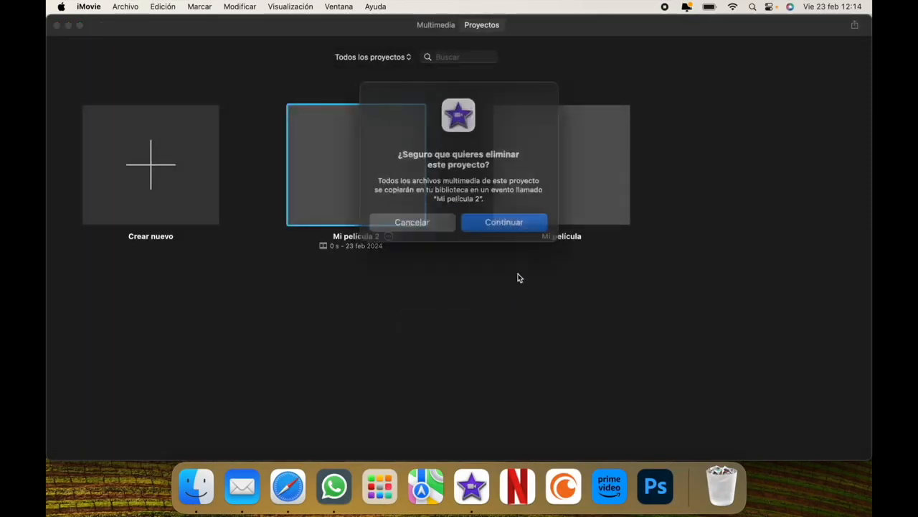
{"action": "left_click", "coordinate": [509, 219]}
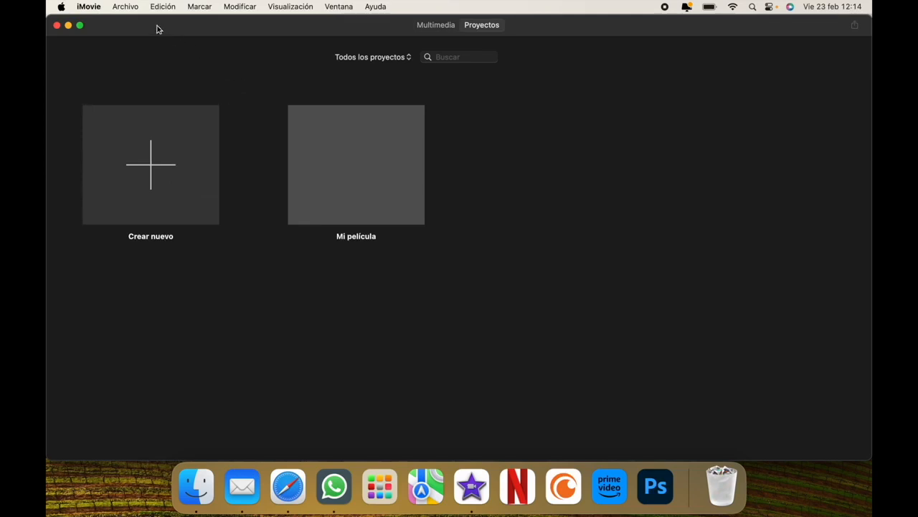
Create a new app preview project and accept the introductory notice
{"action": "left_click", "coordinate": [125, 8]}
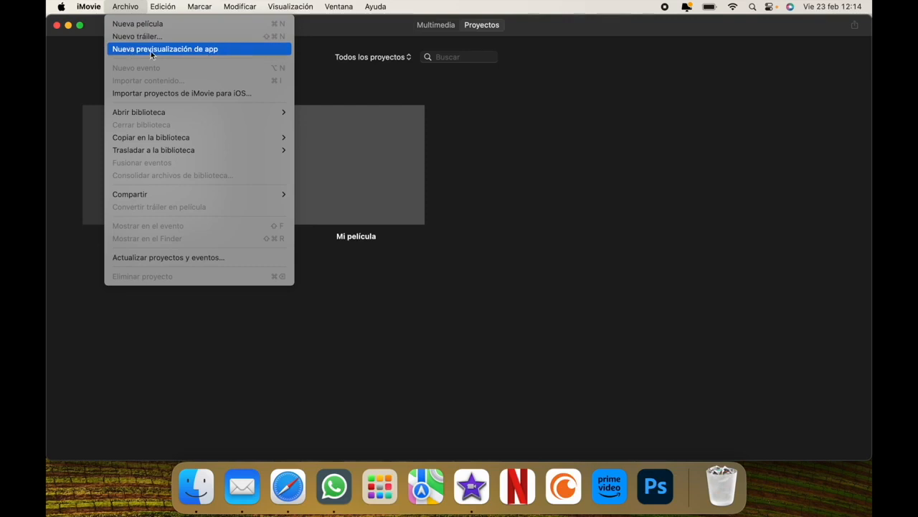
{"action": "left_click", "coordinate": [193, 49]}
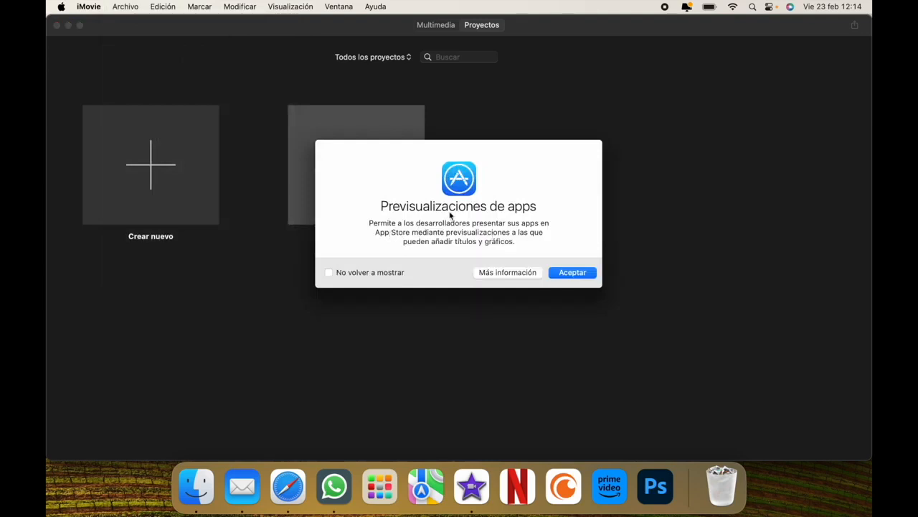
{"action": "left_click", "coordinate": [578, 273]}
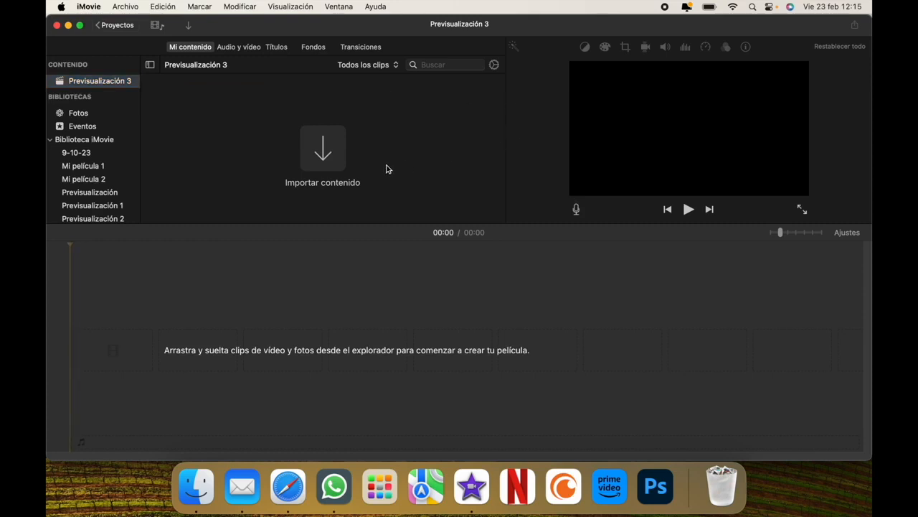
Import "Como cerrar un juego de PS5 sin apagar la consola.mp4" and IMG_4014.MOV from the desktop into the app preview project
{"action": "left_click", "coordinate": [338, 156]}
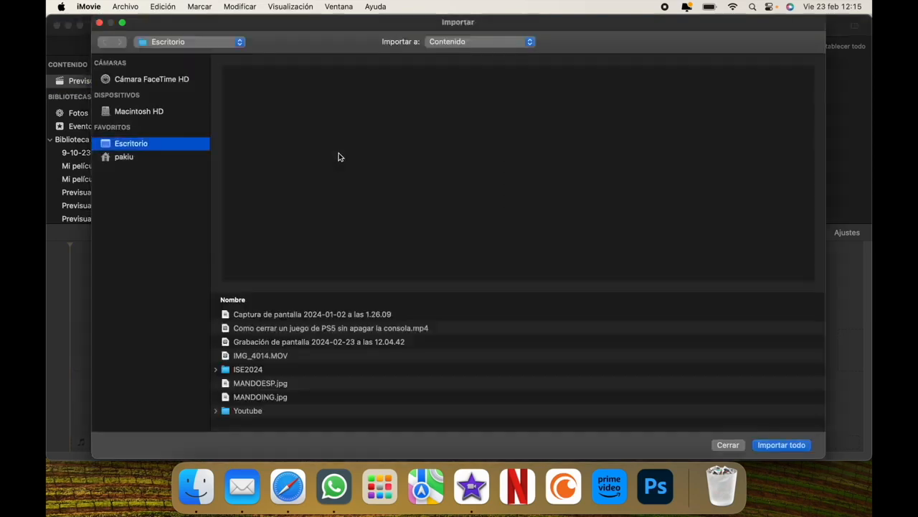
{"action": "left_click", "coordinate": [371, 328]}
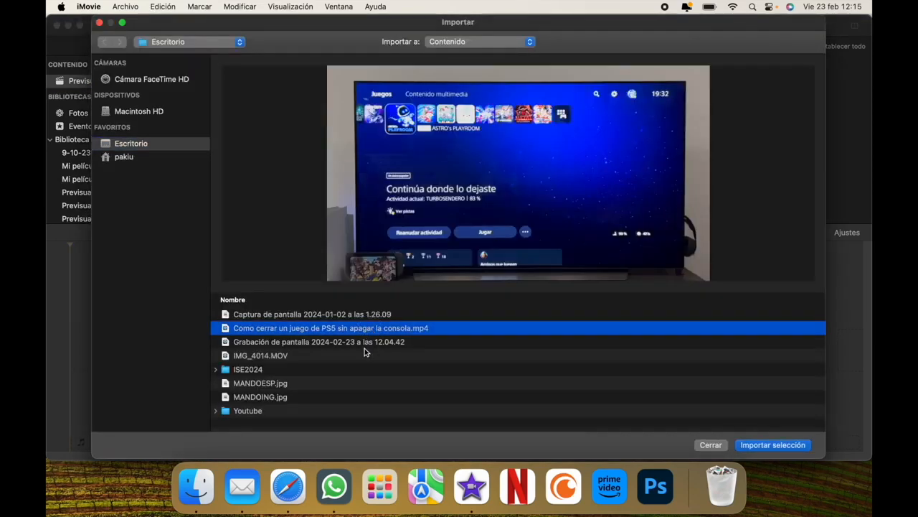
{"action": "left_click", "coordinate": [363, 355], "text": "super"}
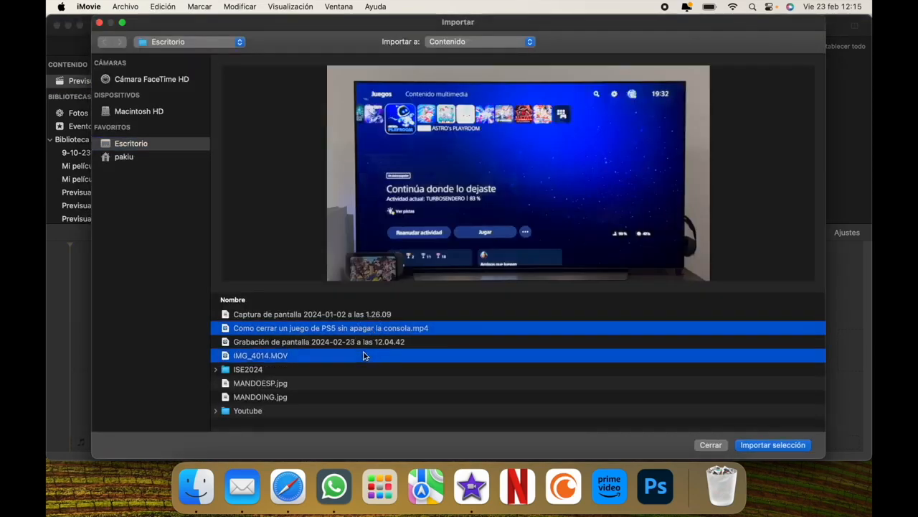
{"action": "left_click", "coordinate": [750, 444]}
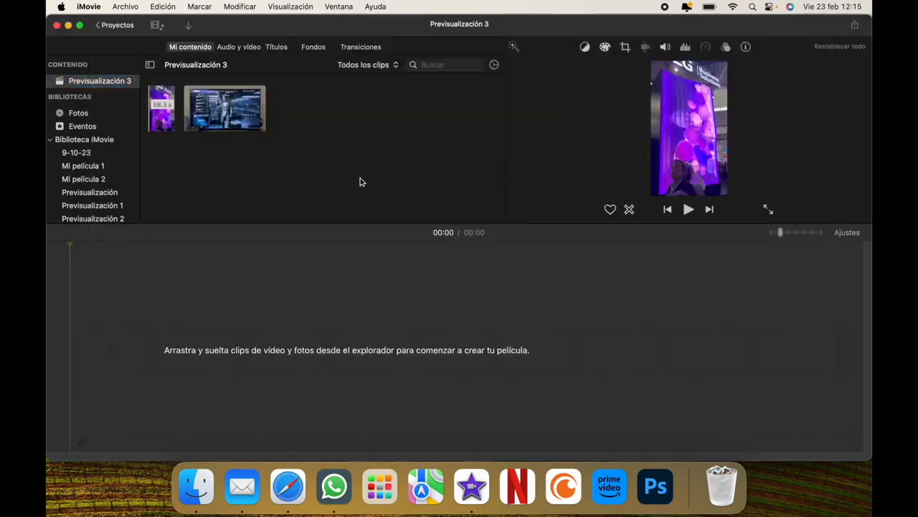
Try the horizontal PS5 clip and the vertical IMG_4014.MOV clip one at a time on the timeline, deleting each again
{"action": "left_click", "coordinate": [235, 119]}
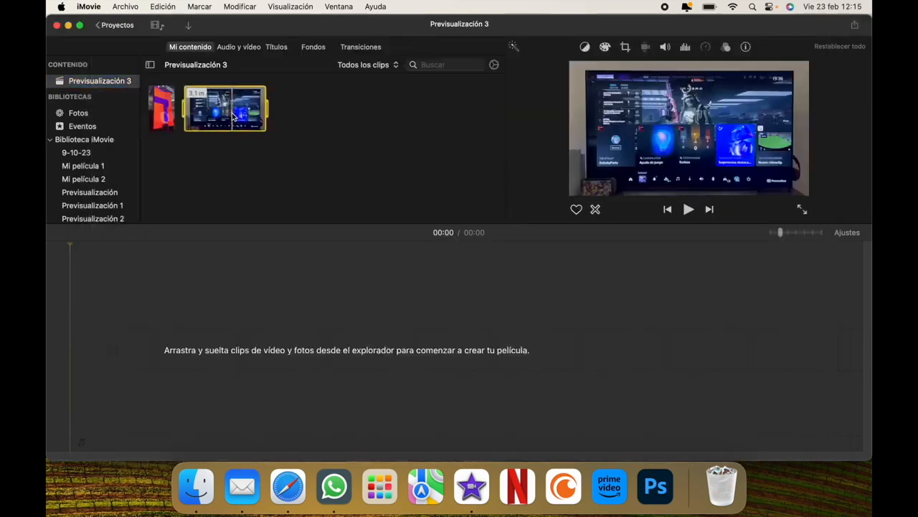
{"action": "left_click_drag", "start_coordinate": [237, 105], "coordinate": [238, 322]}
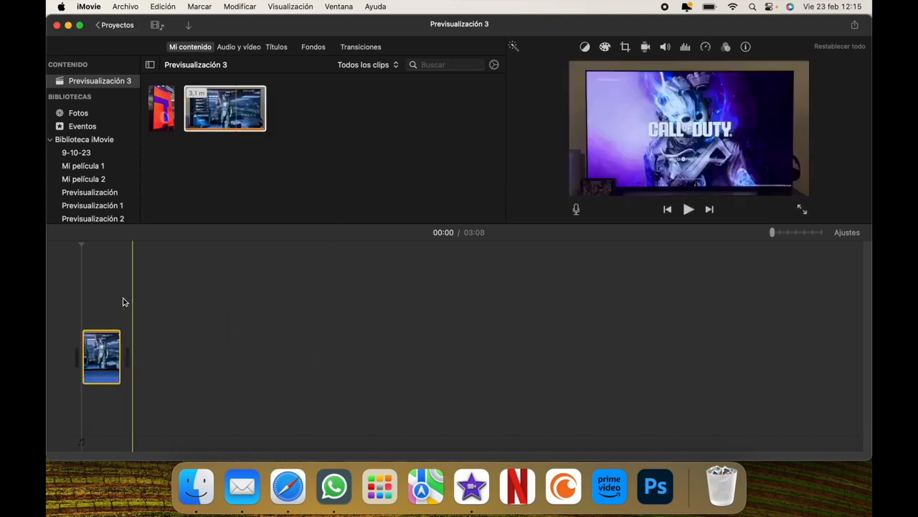
{"action": "left_click", "coordinate": [104, 366]}
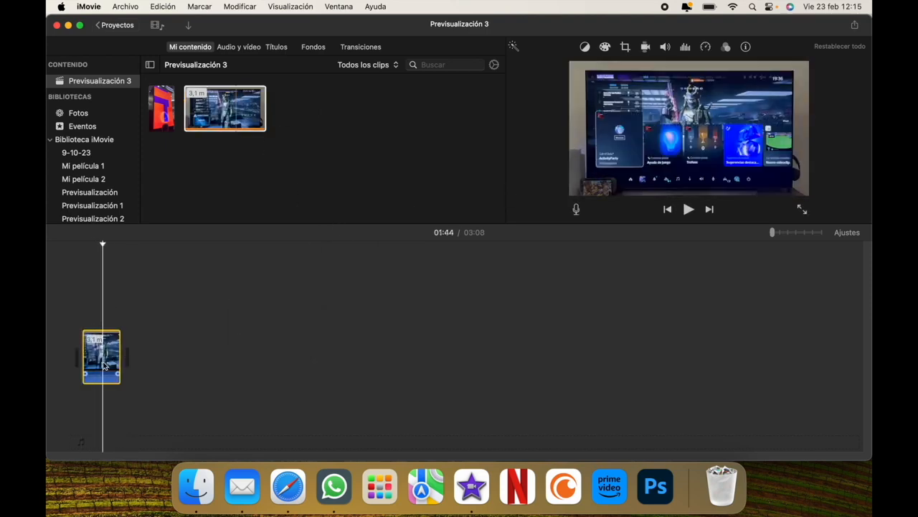
{"action": "key", "text": "BackSpace"}
{"action": "left_click_drag", "start_coordinate": [164, 119], "coordinate": [140, 332]}
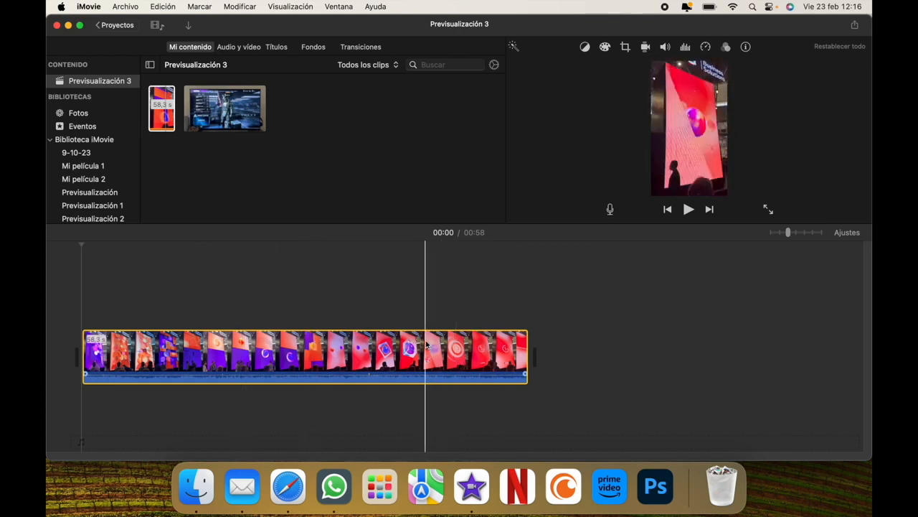
{"action": "key", "text": "Delete"}
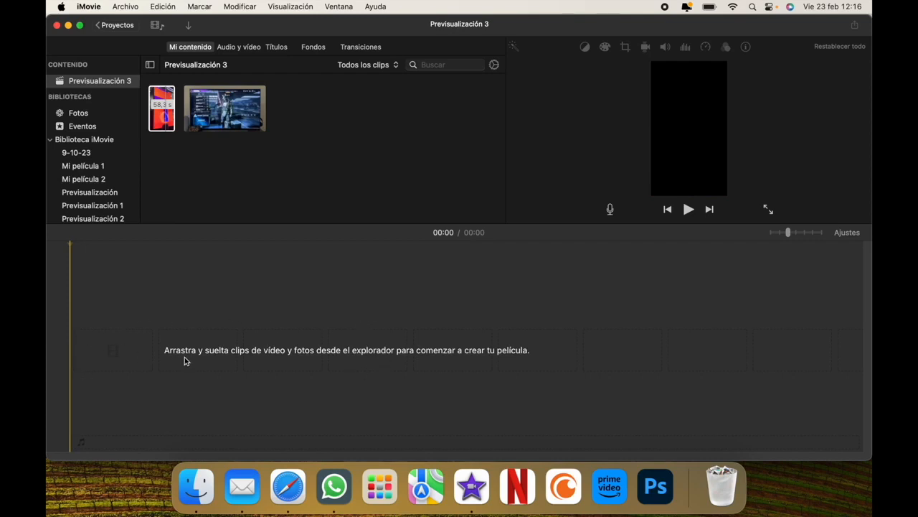
Place the horizontal PS5 clip followed by the vertical clip on the timeline, and delete both
{"action": "left_click", "coordinate": [223, 105]}
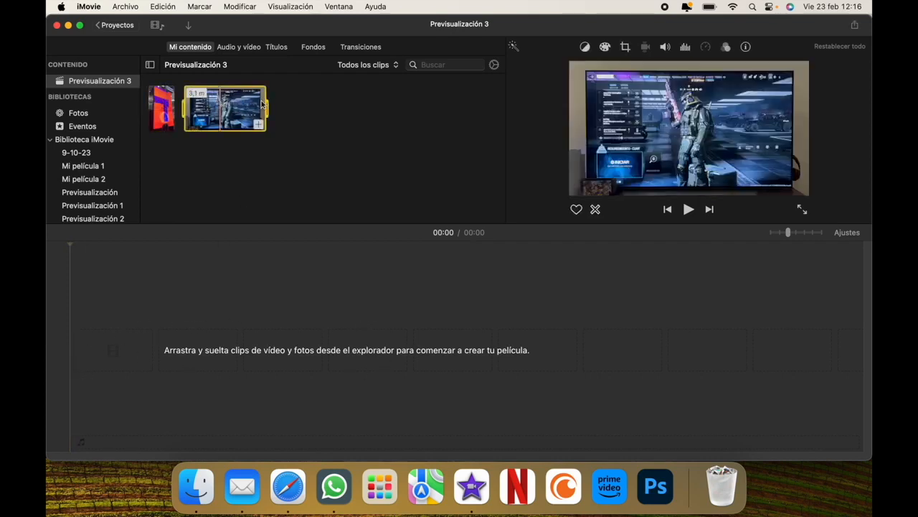
{"action": "left_click_drag", "start_coordinate": [218, 109], "coordinate": [205, 330]}
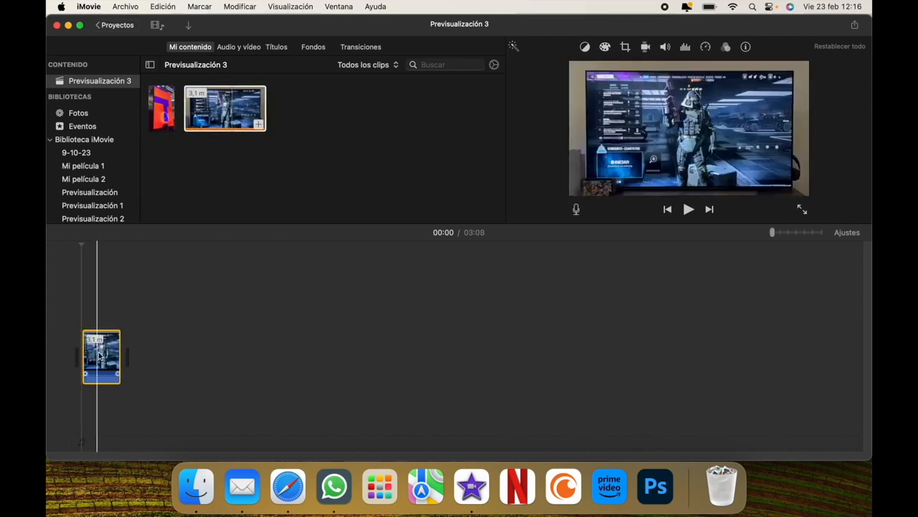
{"action": "left_click_drag", "start_coordinate": [174, 119], "coordinate": [232, 342]}
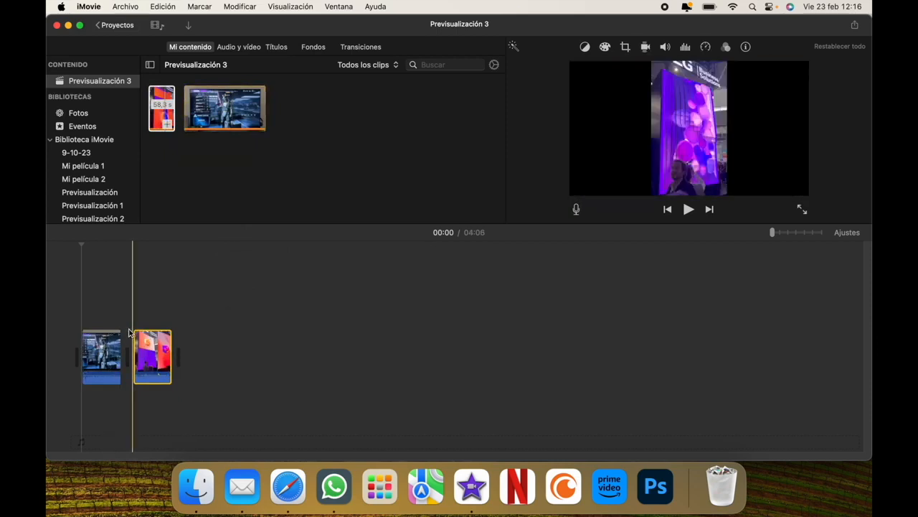
{"action": "left_click_drag", "start_coordinate": [204, 331], "coordinate": [70, 374]}
{"action": "key", "text": "Delete"}
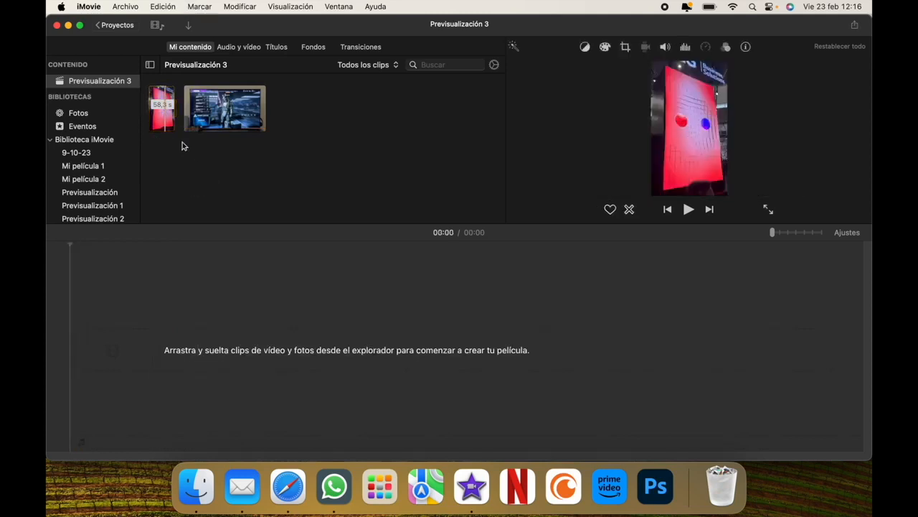
Add the vertical IMG_4014.MOV clip as the first clip on the empty app preview timeline
{"action": "left_click_drag", "start_coordinate": [159, 105], "coordinate": [131, 336]}
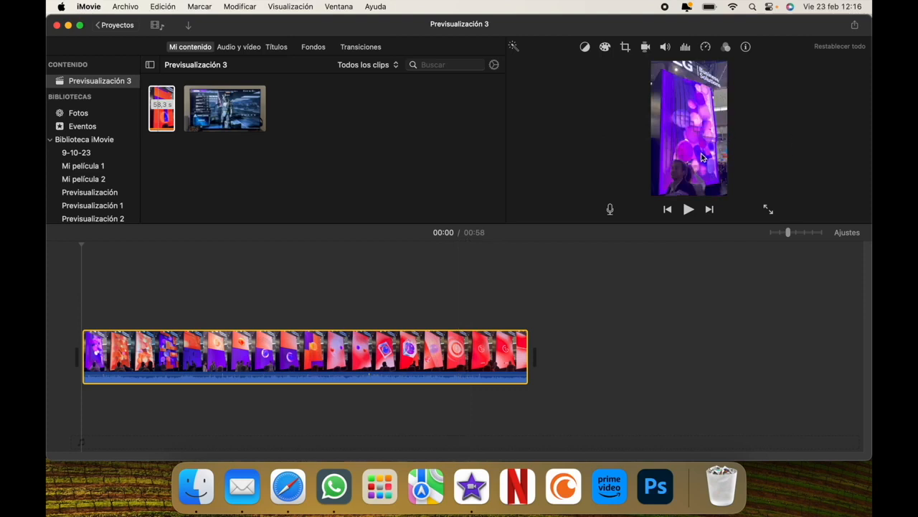
{"action": "left_click", "coordinate": [369, 142]}
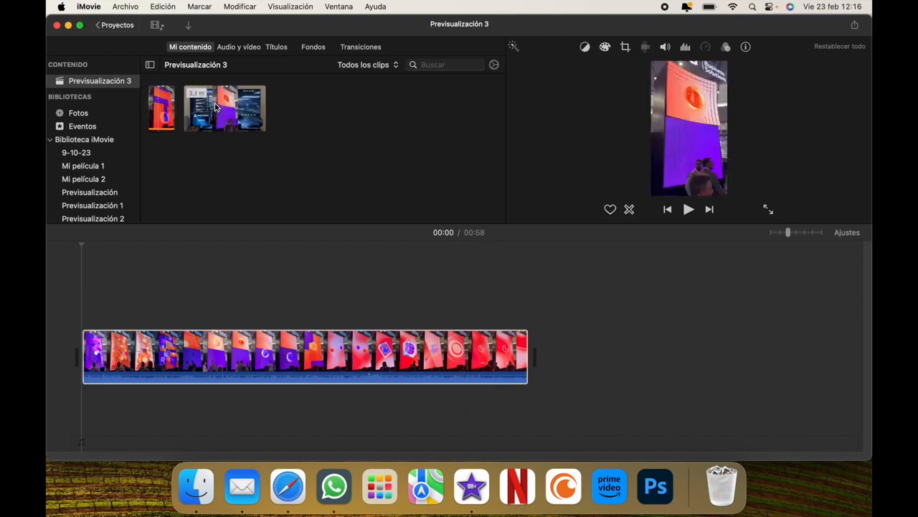
Try the horizontal PS5 clip after the vertical clip on the timeline, and delete it again
{"action": "left_click_drag", "start_coordinate": [216, 107], "coordinate": [590, 356]}
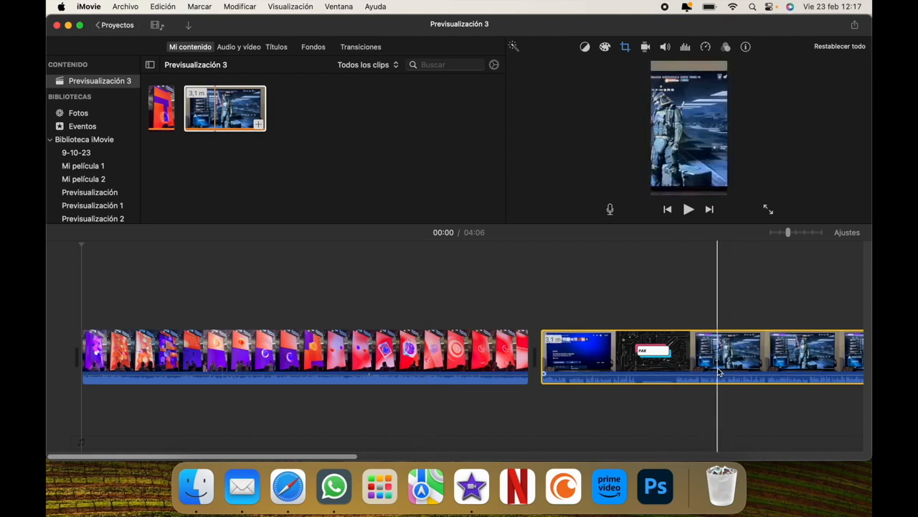
{"action": "key", "text": "Delete"}
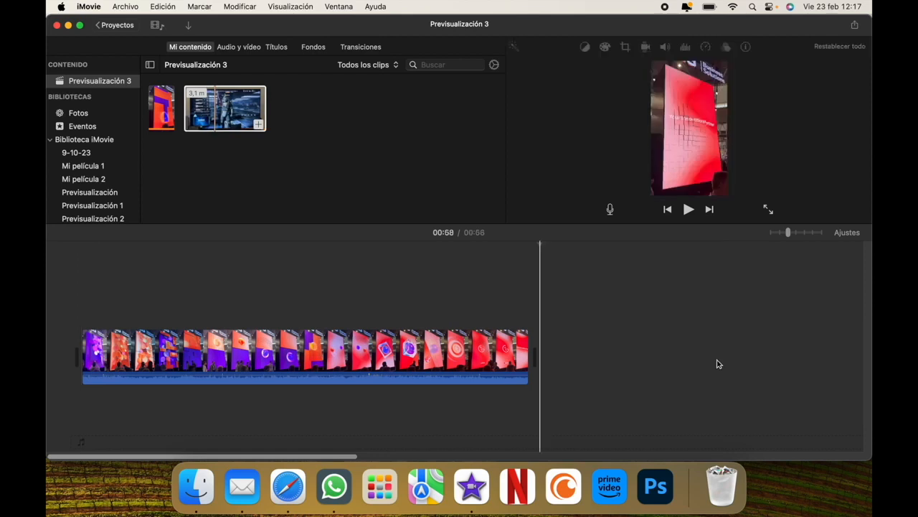
{"action": "left_click", "coordinate": [287, 292]}
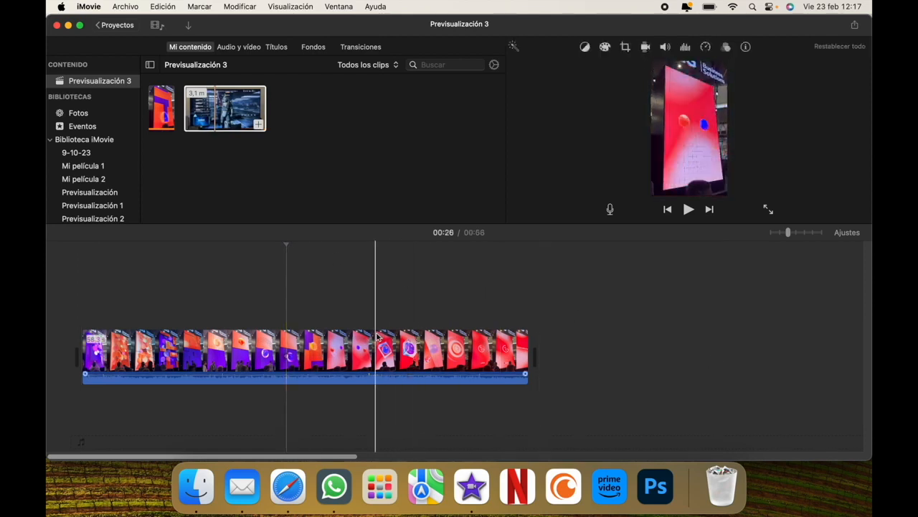
Add the "Franja negra - Deslizamiento" title above the vertical clip and stretch it over the clip's full length
{"action": "left_click", "coordinate": [275, 47]}
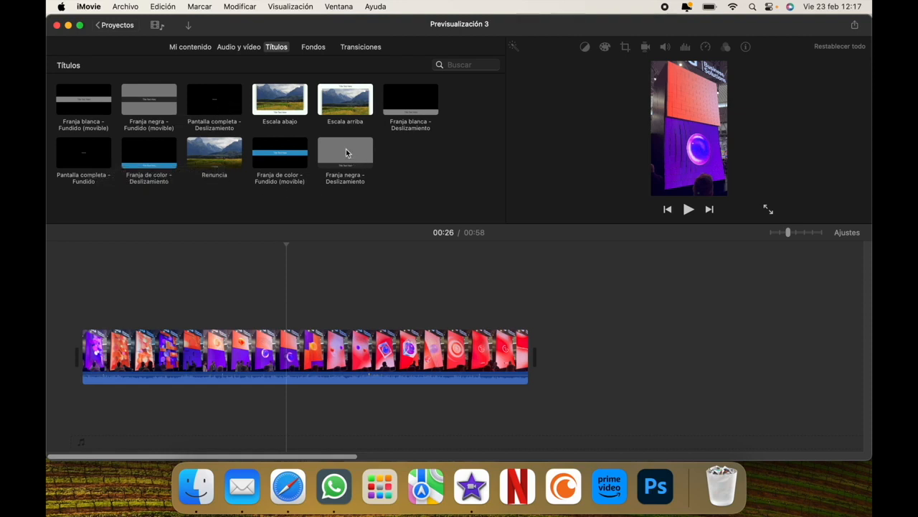
{"action": "left_click_drag", "start_coordinate": [346, 148], "coordinate": [95, 316]}
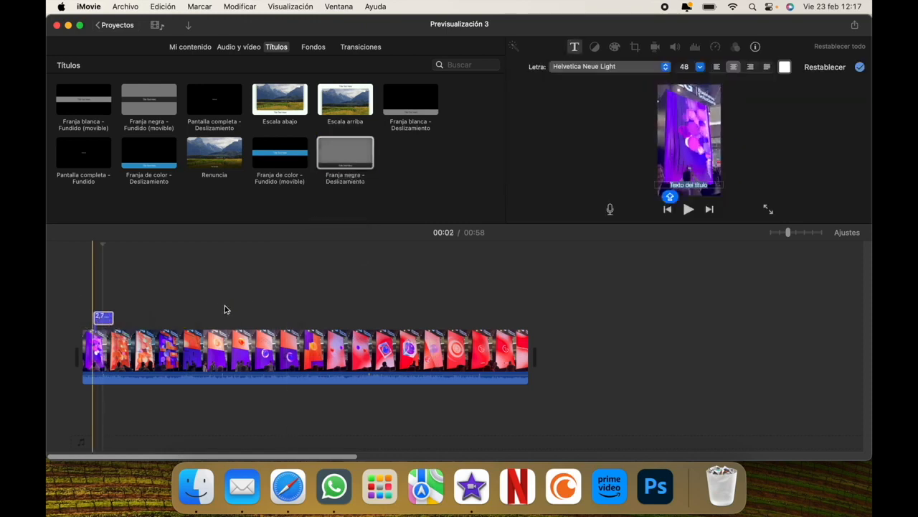
{"action": "left_click", "coordinate": [163, 297]}
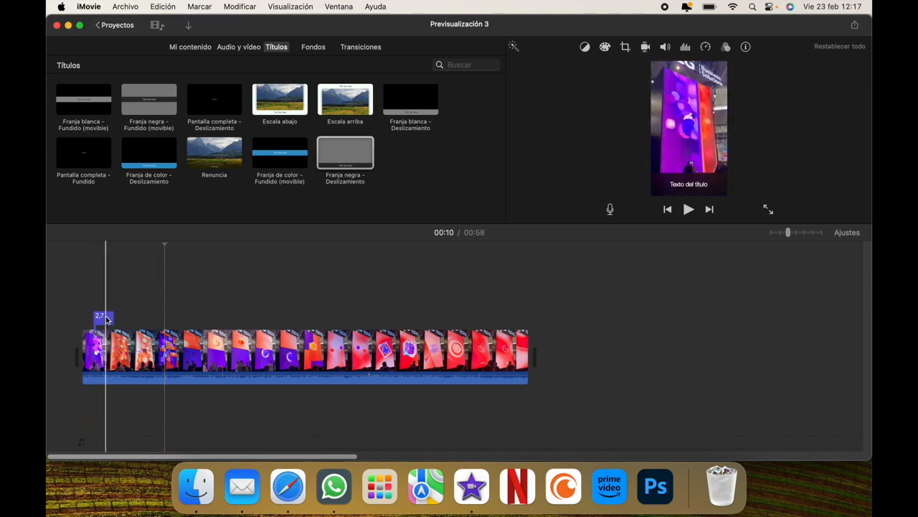
{"action": "left_click_drag", "start_coordinate": [105, 316], "coordinate": [537, 329]}
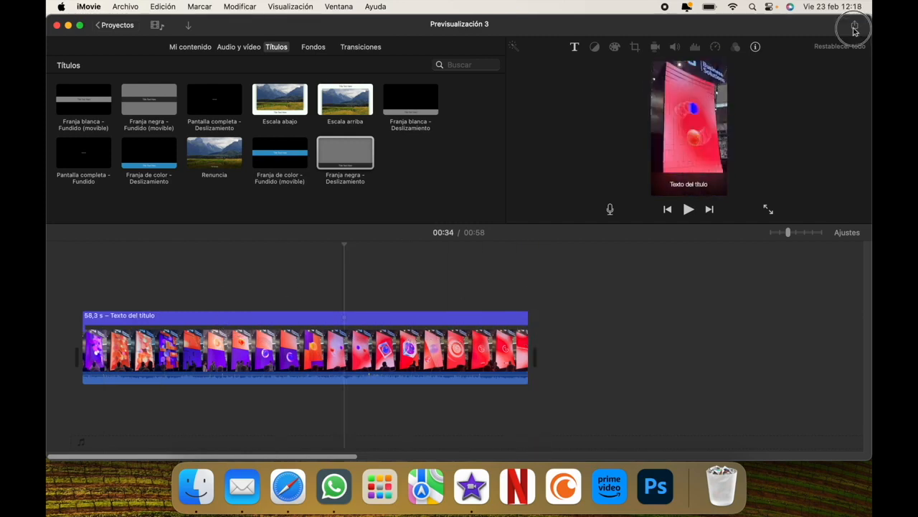
Export the project as the video file "Previsualización 3.mp4" to the desktop, keeping the offered export settings
{"action": "left_click", "coordinate": [854, 25]}
{"action": "left_click", "coordinate": [830, 115]}
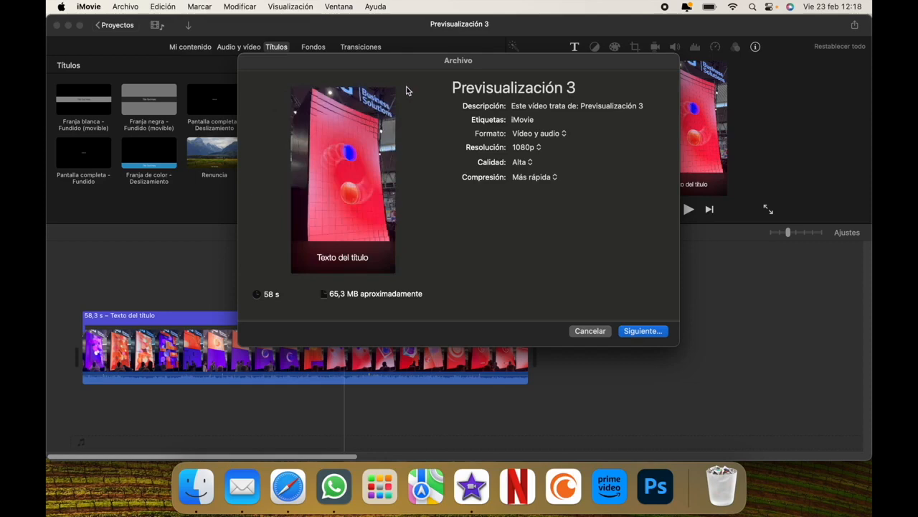
{"action": "left_click", "coordinate": [642, 331]}
{"action": "left_click", "coordinate": [564, 221]}
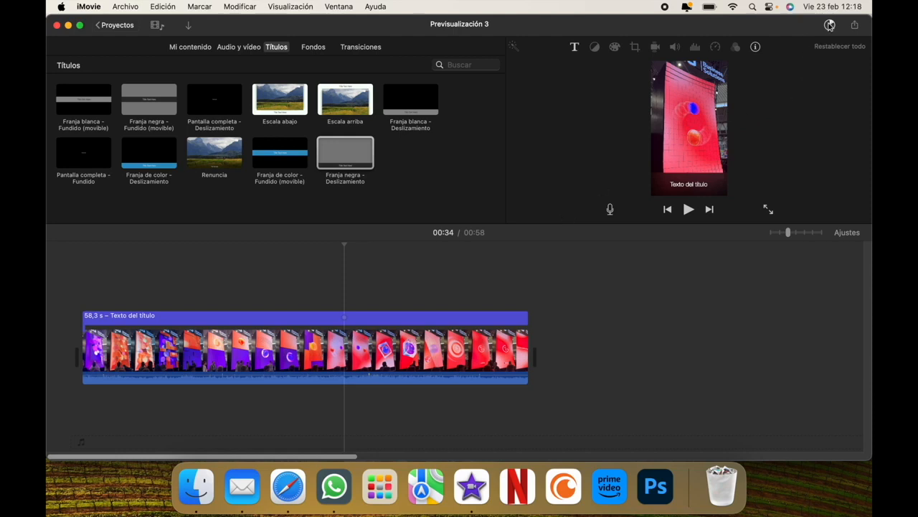
Switch to Finder, open the exported "Previsualización 3.mp4" from the desktop in QuickTime Player, and play it to check the vertical format
{"action": "left_click", "coordinate": [197, 485]}
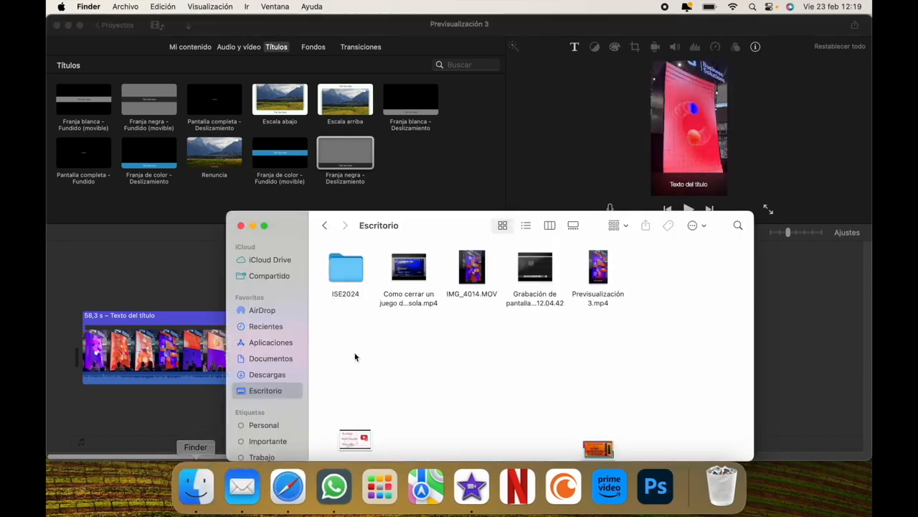
{"action": "mouse_move", "coordinate": [608, 279]}
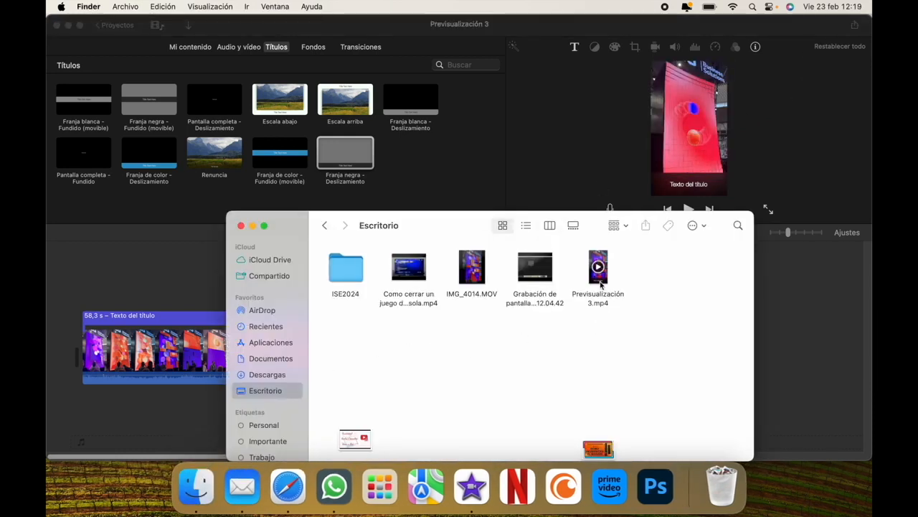
{"action": "double_click", "coordinate": [599, 284]}
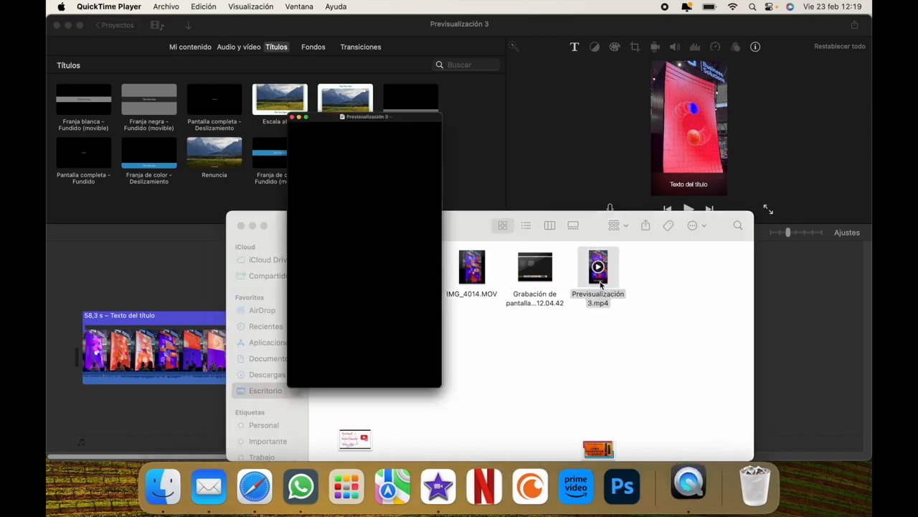
{"action": "left_click", "coordinate": [201, 364]}
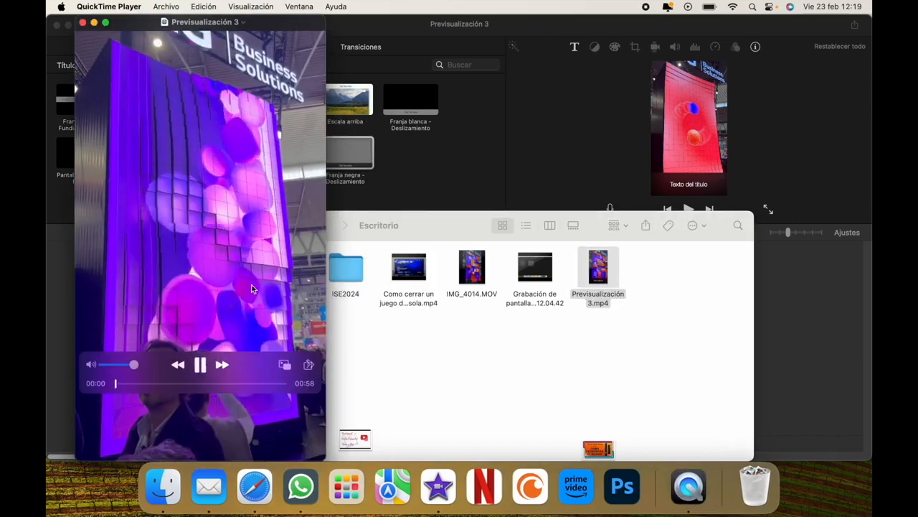